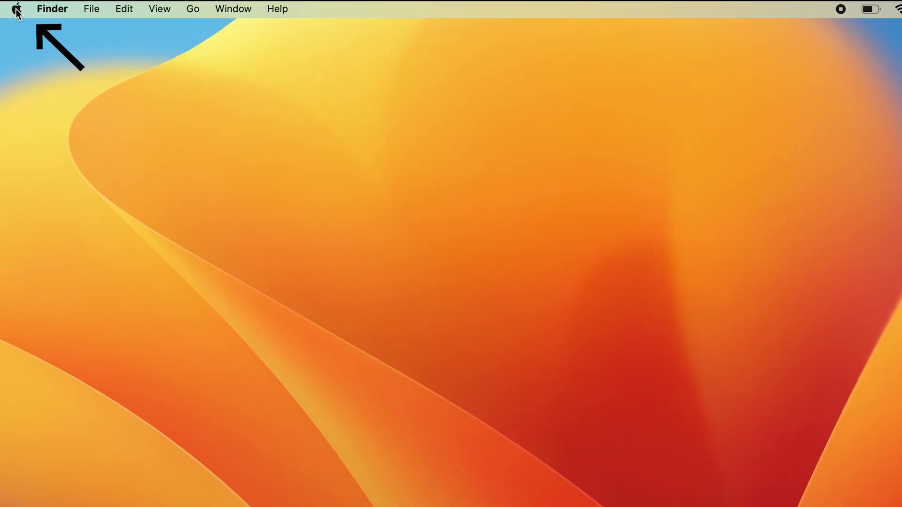
# - Launch System Settings from the Apple menu and go to the Network pane
pyautogui.click(17, 9)
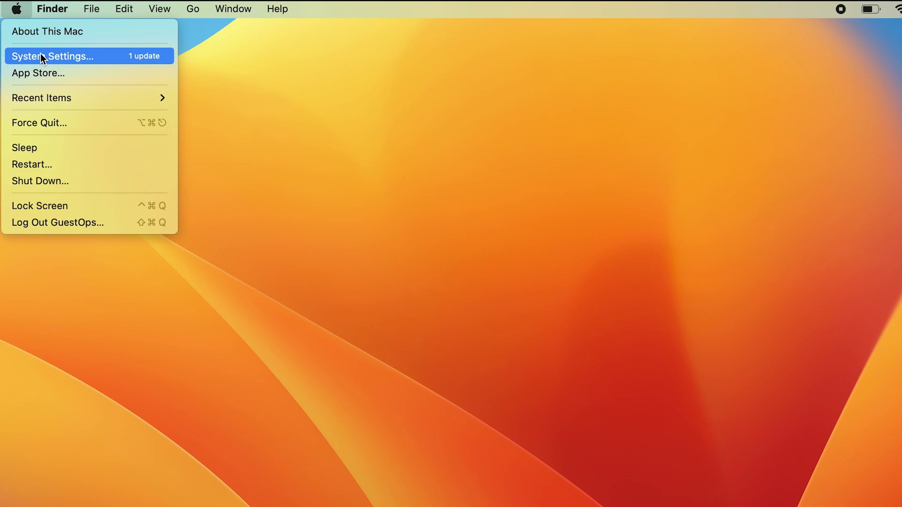
pyautogui.click(40, 53)
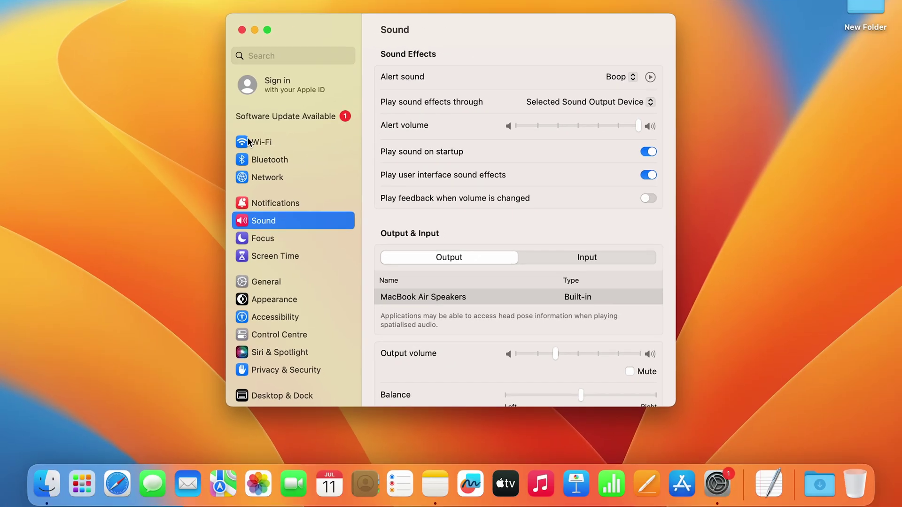
pyautogui.click(249, 141)
pyautogui.click(271, 188)
pyautogui.click(252, 217)
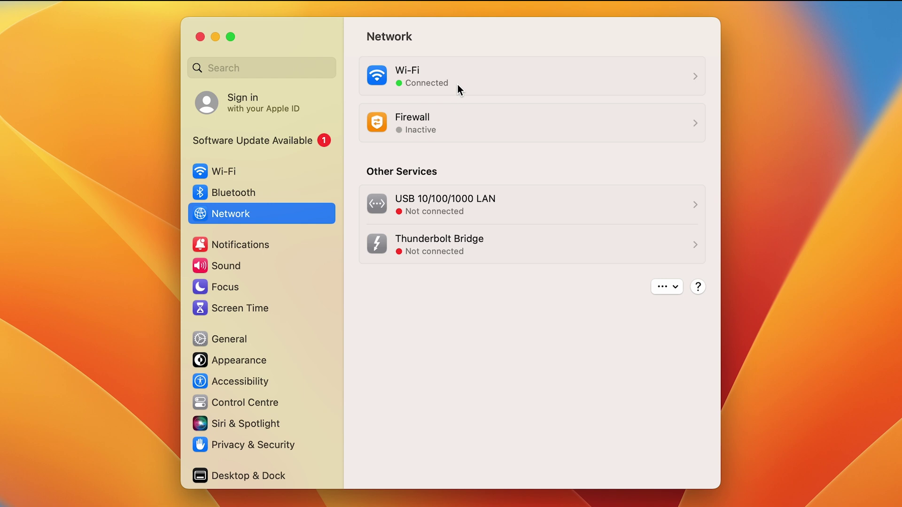
# - View the connected Wi-Fi network's details, including IP and router, then close them unchanged
pyautogui.click(696, 77)
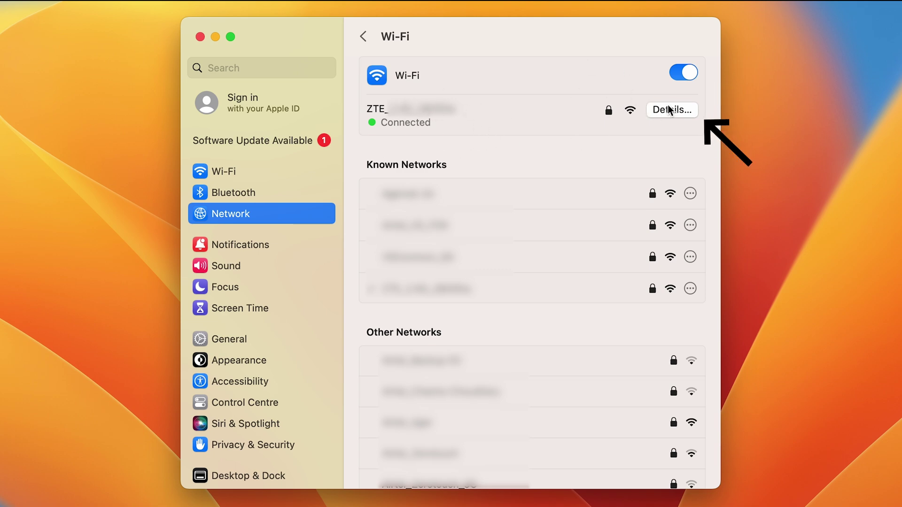
pyautogui.click(667, 104)
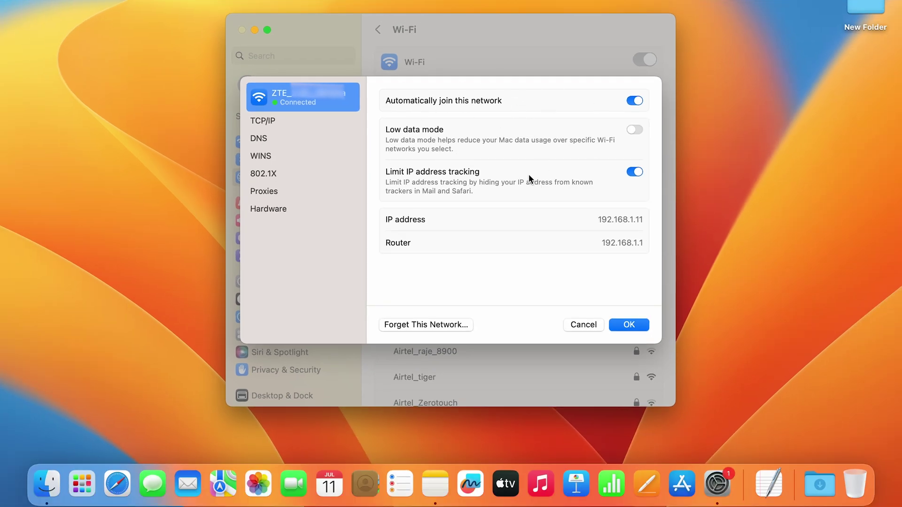
pyautogui.click(585, 323)
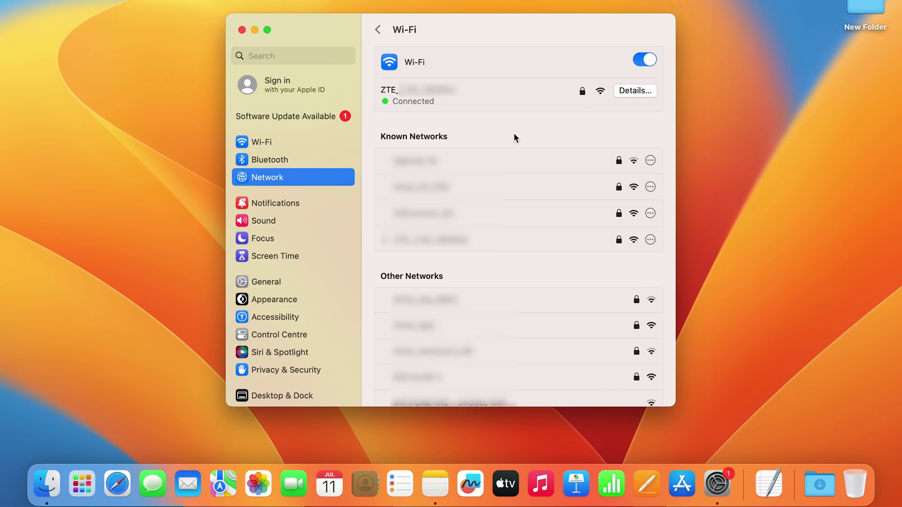
pyautogui.scroll(-10, 514, 133)
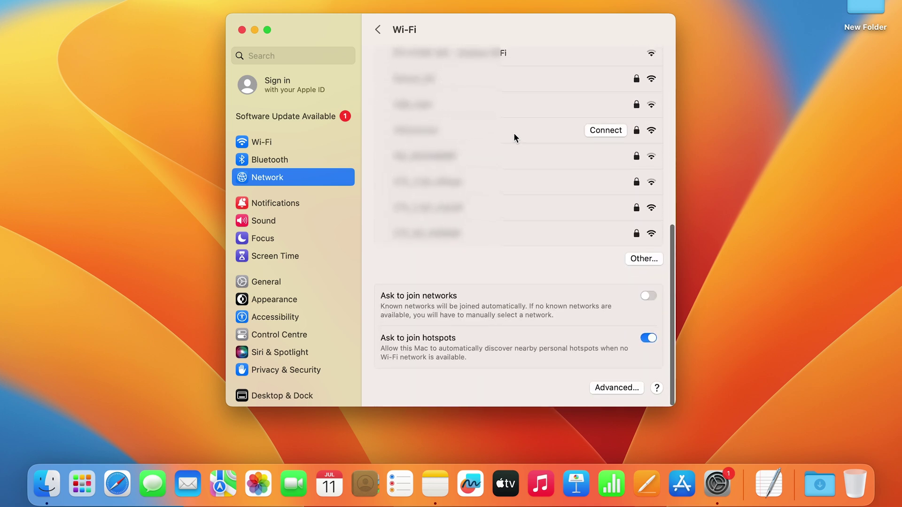
pyautogui.click(618, 388)
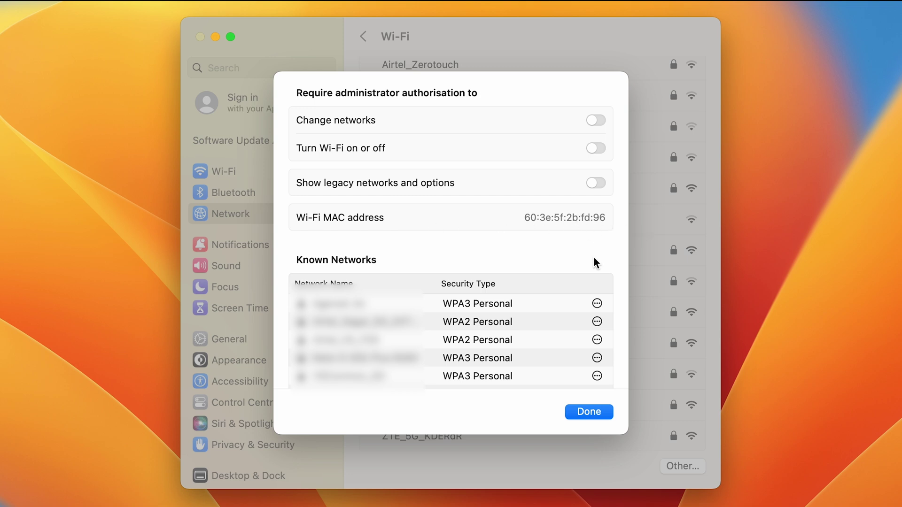
pyautogui.click(588, 413)
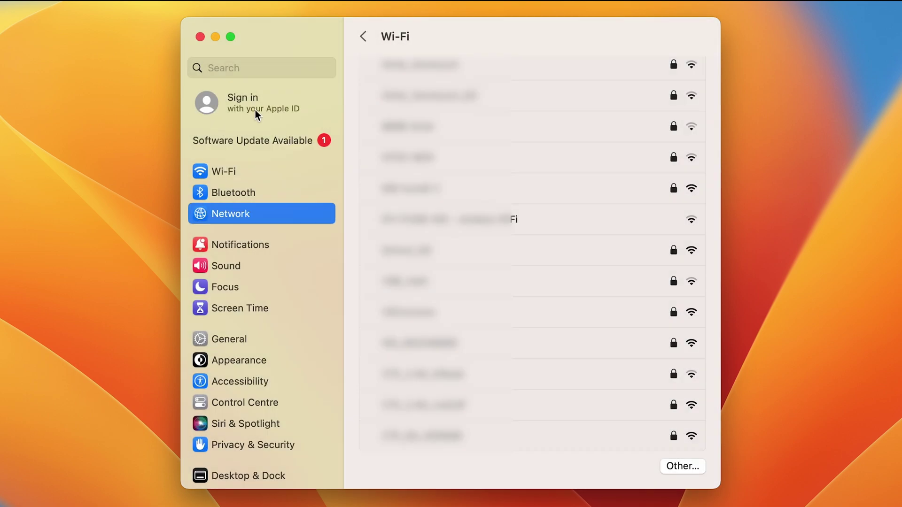
# - Close System Settings and reopen it on Wi-Fi via the menu bar's Wi-Fi Settings…
pyautogui.click(199, 37)
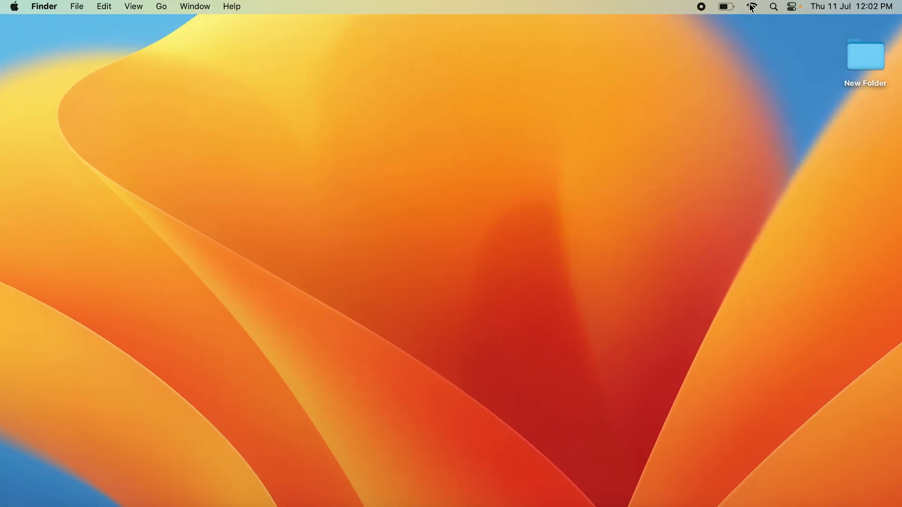
pyautogui.click(753, 7)
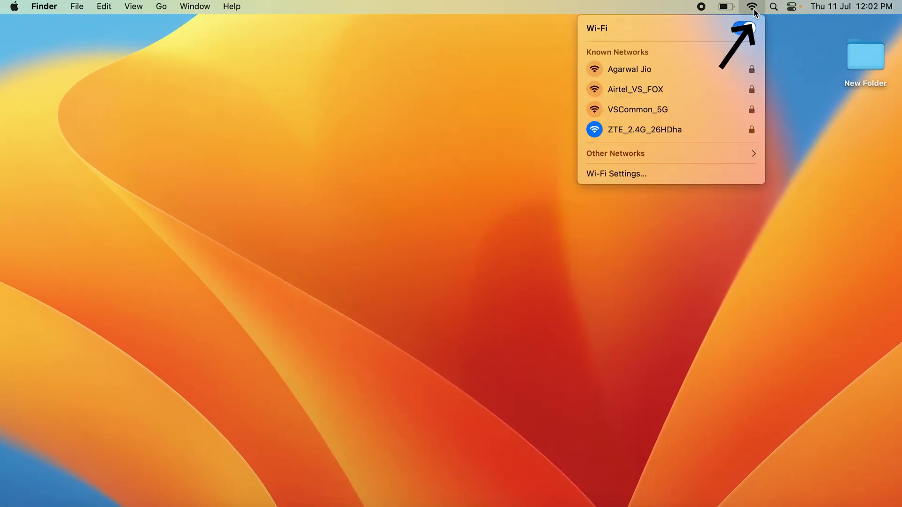
pyautogui.click(627, 174)
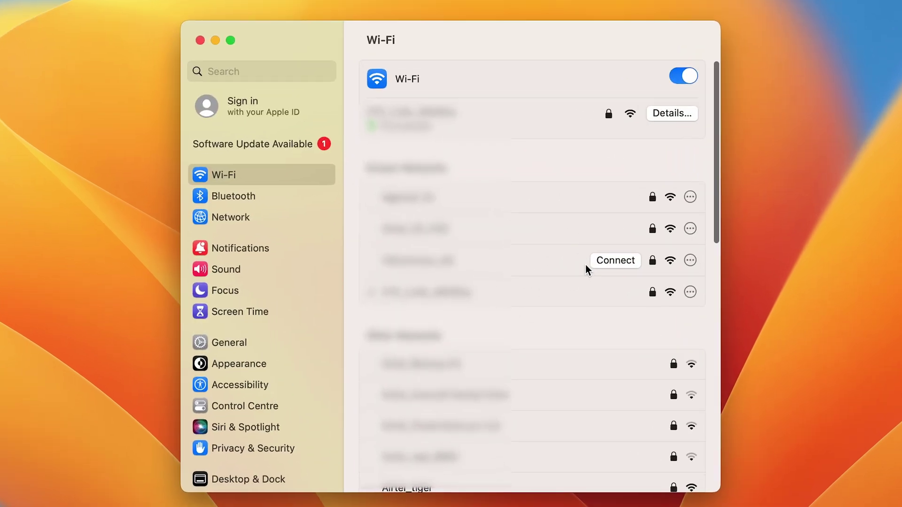
pyautogui.scroll(-10, 585, 264)
pyautogui.scroll(-5, 585, 264)
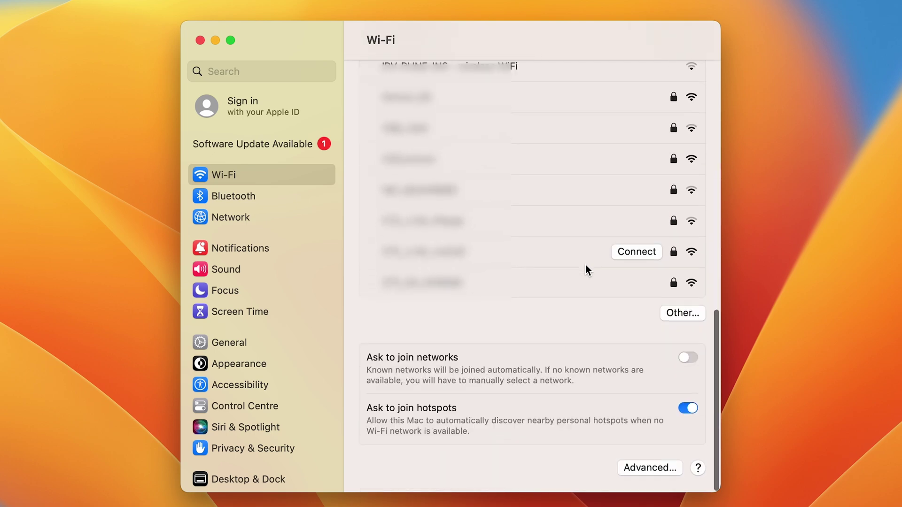
pyautogui.click(635, 469)
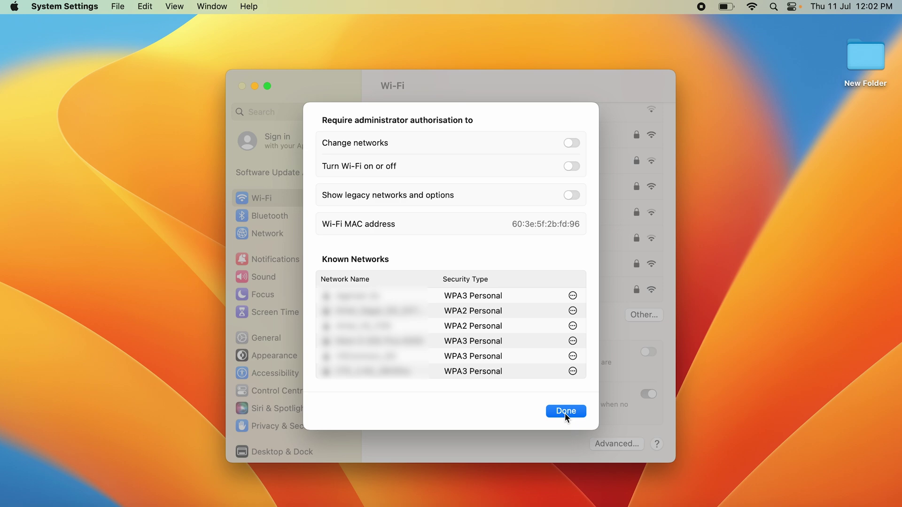
pyautogui.click(564, 413)
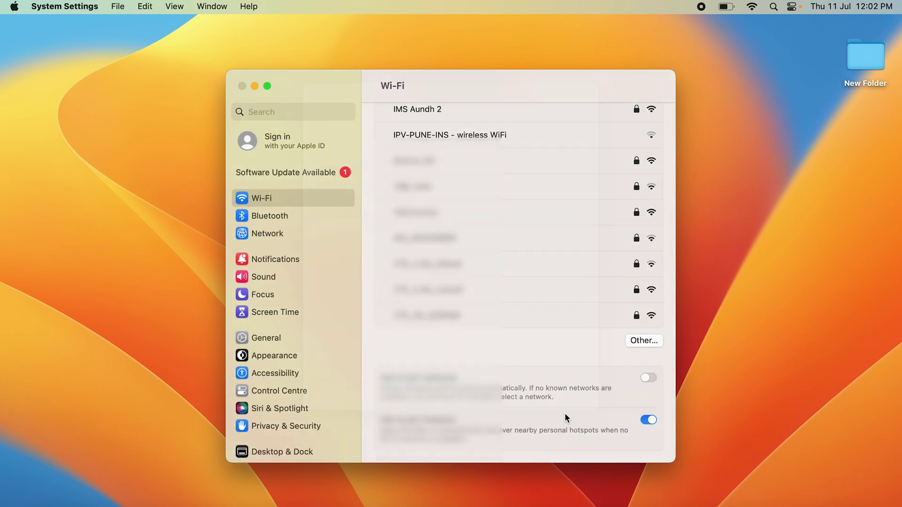
pyautogui.scroll(-5, 524, 227)
pyautogui.scroll(5, 524, 227)
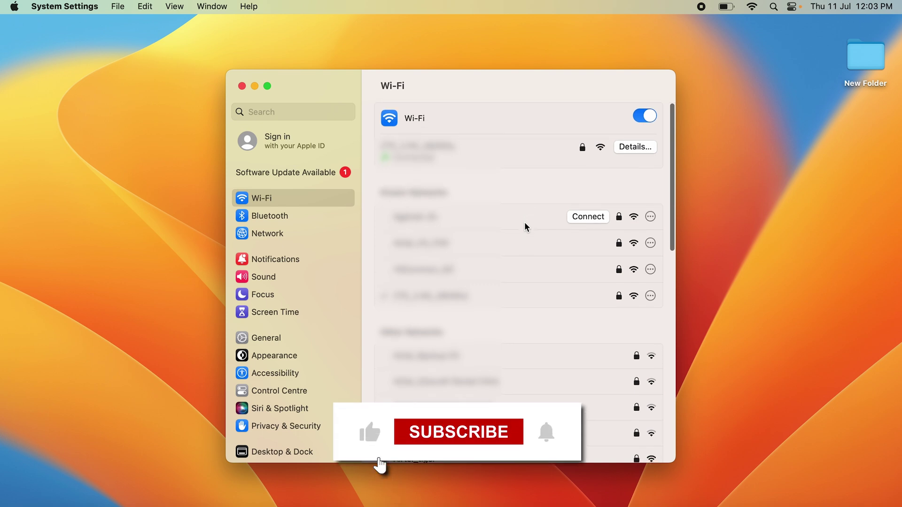